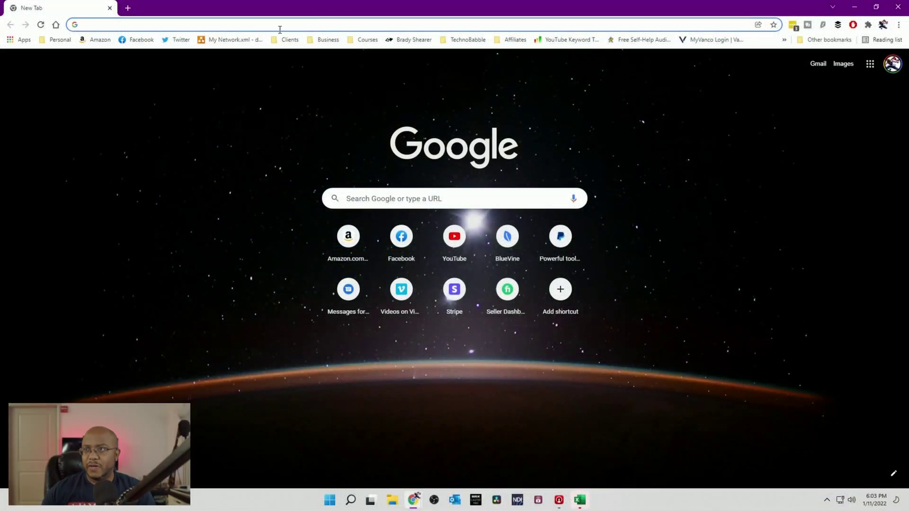
Step: Open the controller at 192.168.0.158 and log in as admin in full-screen mode
{"action": "type", "text": "192."}
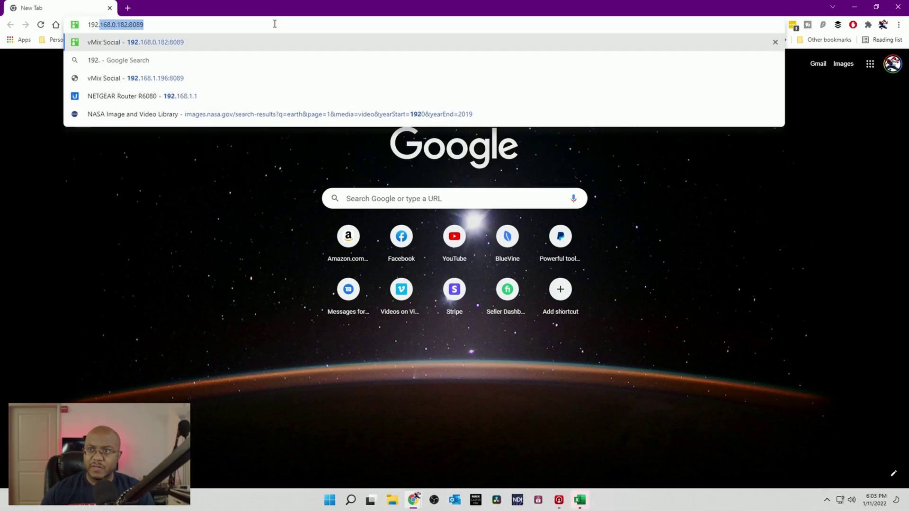
{"action": "type", "text": "168.0.1"}
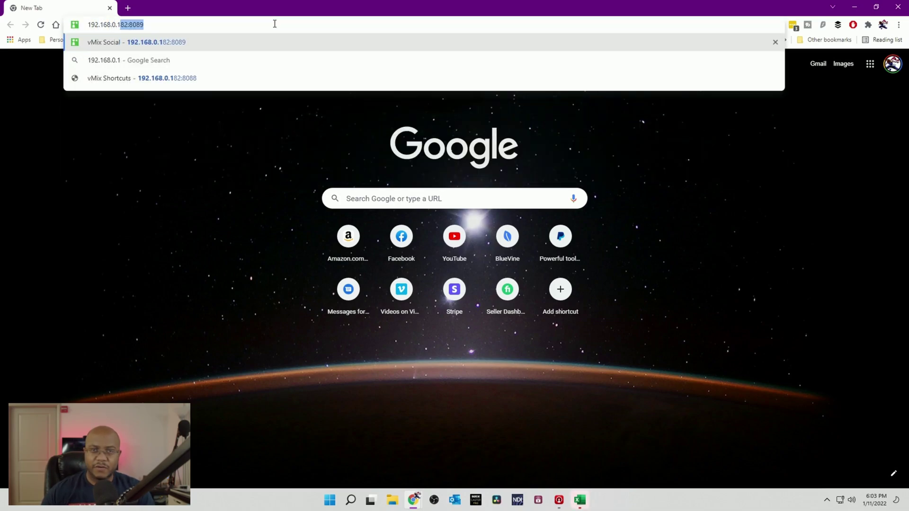
{"action": "type", "text": "58"}
{"action": "key", "text": "Return"}
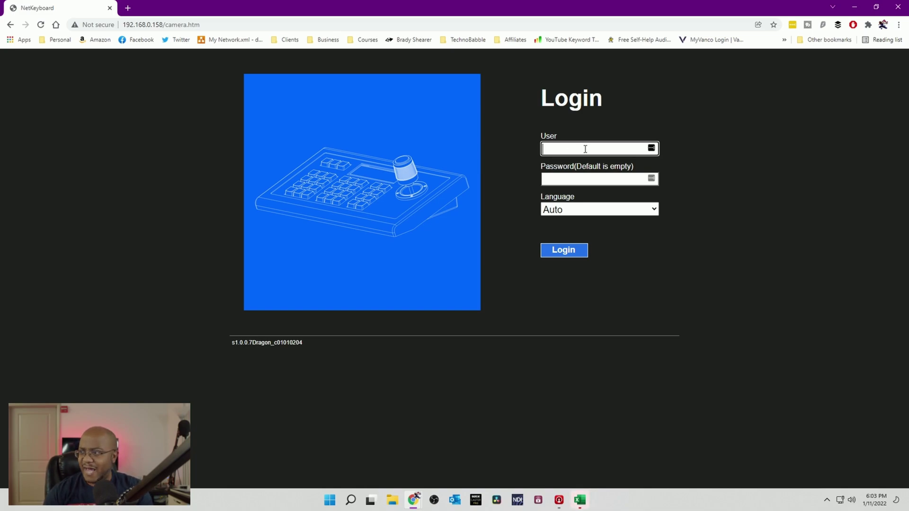
{"action": "type", "text": "admin"}
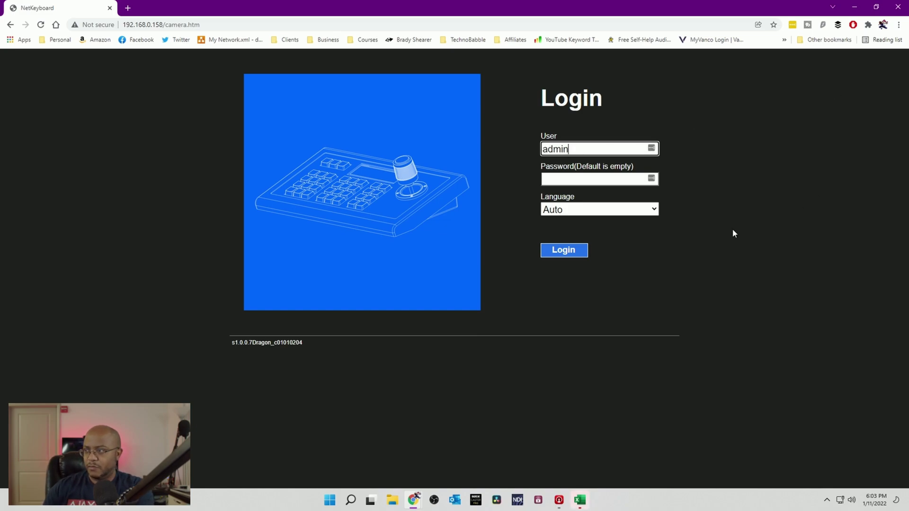
{"action": "left_click", "coordinate": [731, 230]}
{"action": "key", "text": "F11"}
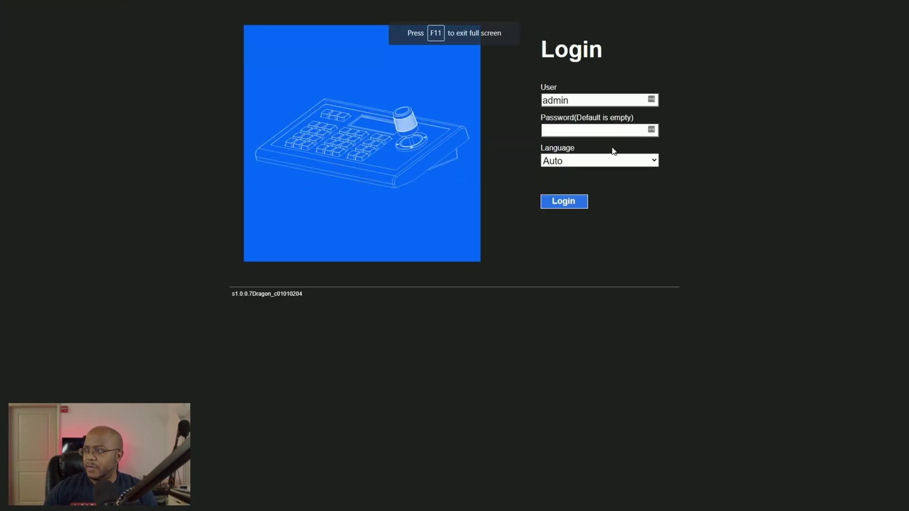
{"action": "left_click", "coordinate": [565, 204]}
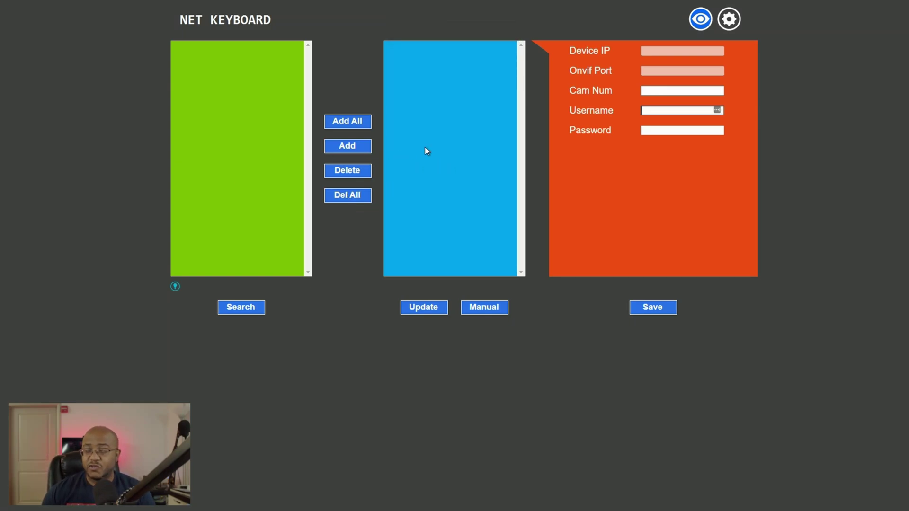
Step: Confirm the controller's LAN network type stays on Dynamic Address
{"action": "left_click", "coordinate": [729, 22]}
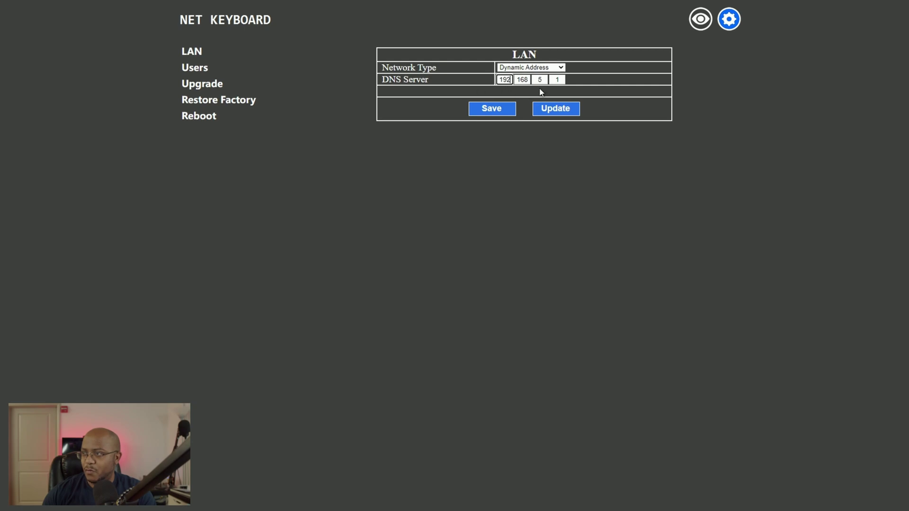
{"action": "left_click", "coordinate": [544, 67]}
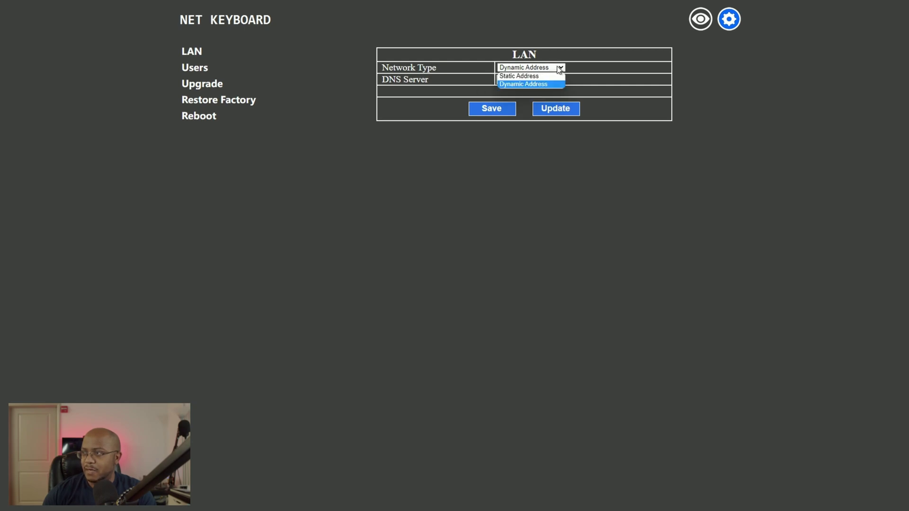
{"action": "left_click", "coordinate": [629, 181]}
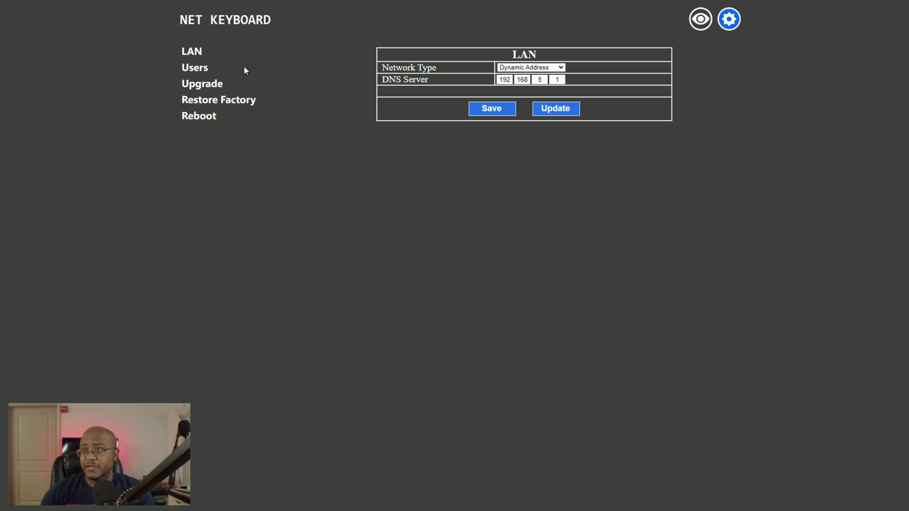
{"action": "left_click", "coordinate": [198, 56]}
Step: Browse the Users, Upgrade and Restore Factory pages, then return to camera lists and exit full screen
{"action": "left_click", "coordinate": [201, 69]}
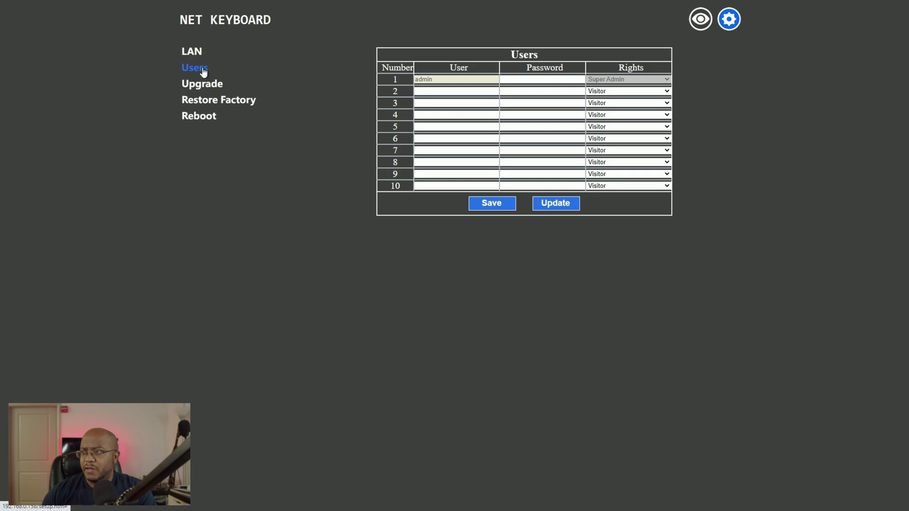
{"action": "left_click", "coordinate": [441, 89]}
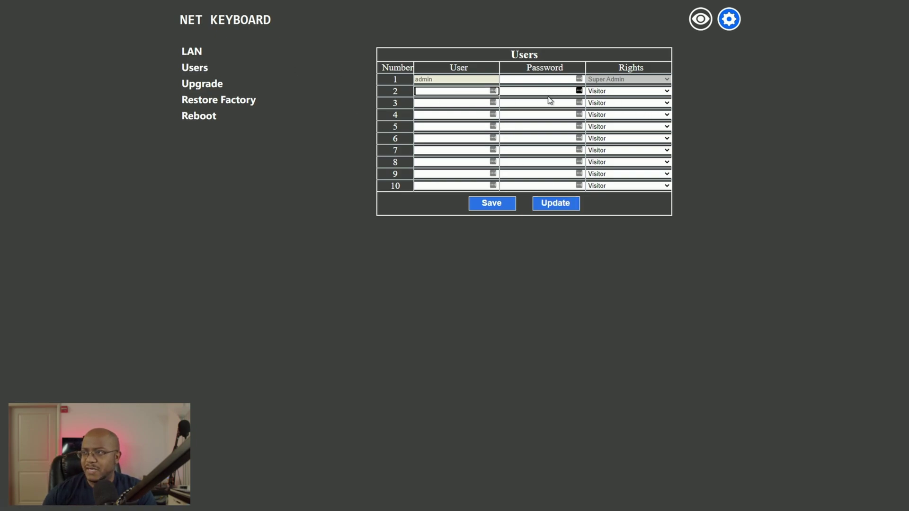
{"action": "left_click", "coordinate": [221, 88]}
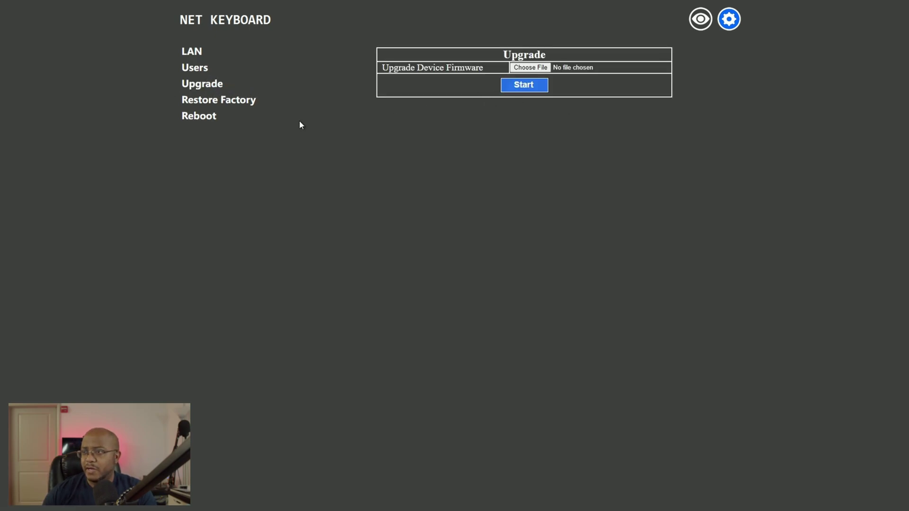
{"action": "left_click", "coordinate": [225, 101]}
{"action": "left_click", "coordinate": [701, 20]}
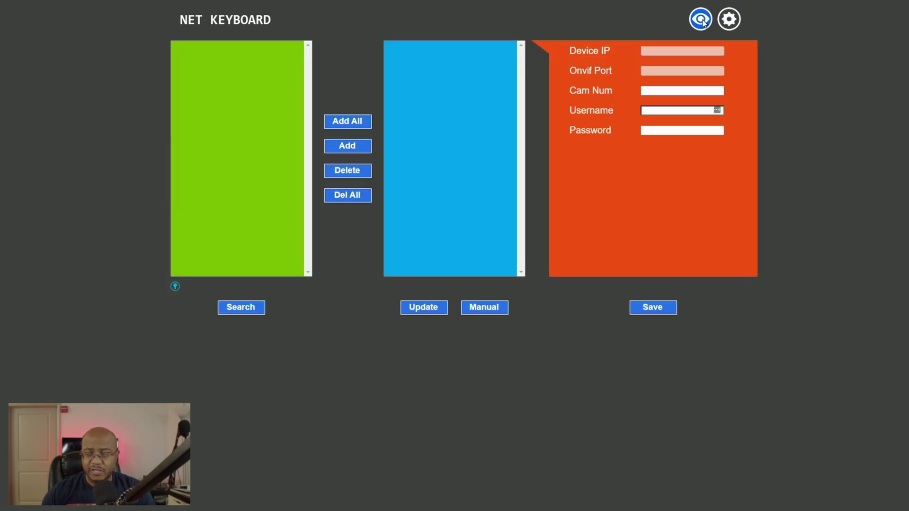
{"action": "left_click", "coordinate": [454, 33]}
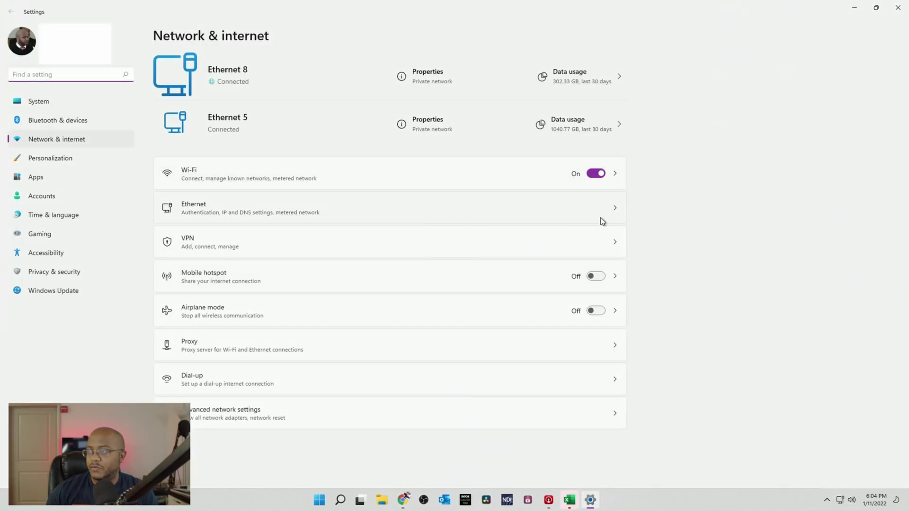
Step: Switch the Ethernet adapter's IP assignment to Manual with IPv4 turned on
{"action": "left_click", "coordinate": [611, 211]}
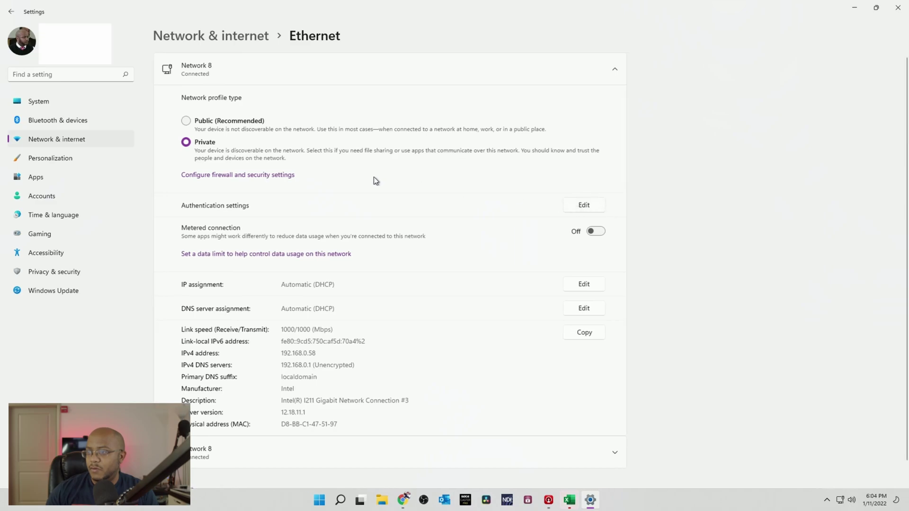
{"action": "left_click", "coordinate": [587, 286]}
{"action": "left_click", "coordinate": [447, 235]}
{"action": "left_click", "coordinate": [434, 245]}
{"action": "left_click", "coordinate": [400, 234]}
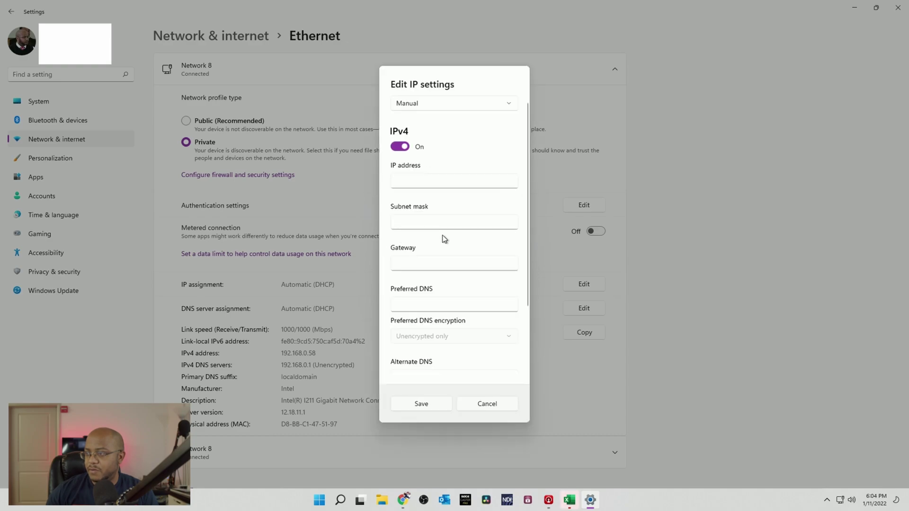
Step: Enter IP 192.168.5.20, mask 255.255.255.0, gateway and DNS 192.168.5.1, and save
{"action": "left_click", "coordinate": [421, 183]}
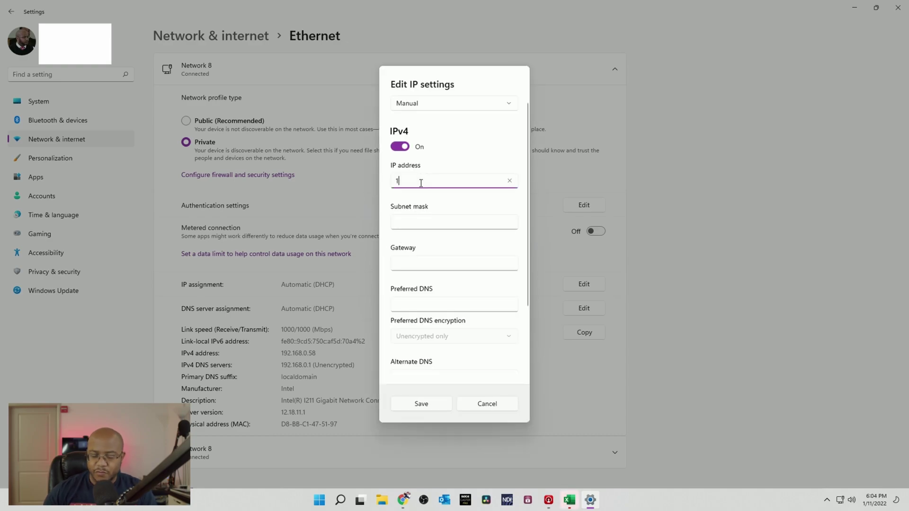
{"action": "type", "text": "192.168."}
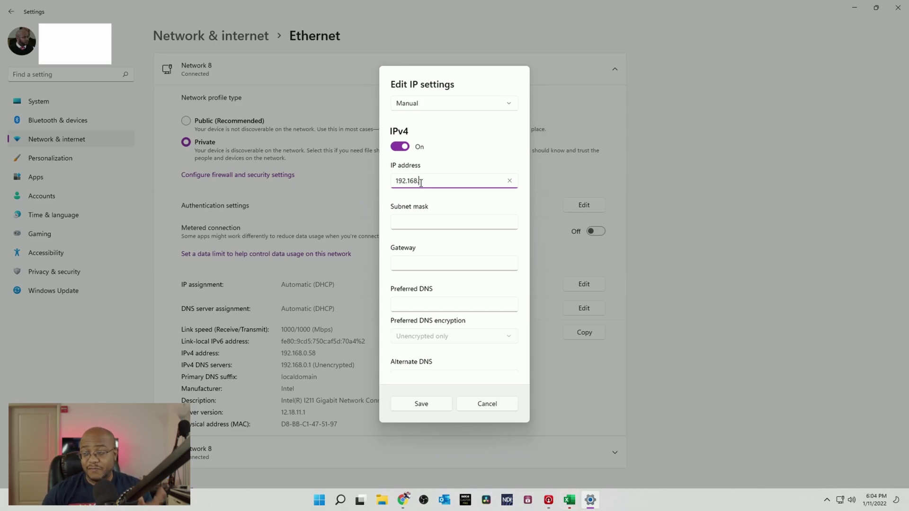
{"action": "type", "text": "5.20"}
{"action": "key", "text": "Tab"}
{"action": "type", "text": "255.255."}
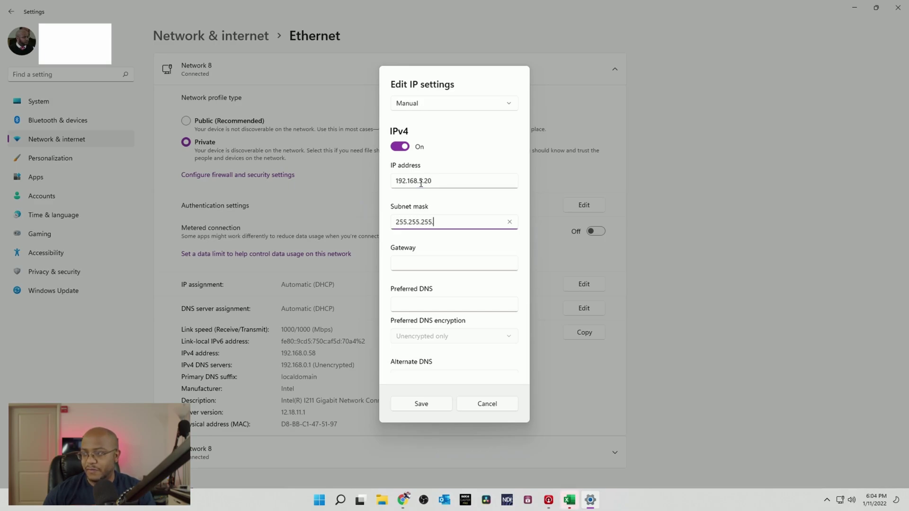
{"action": "key", "text": "Tab"}
{"action": "type", "text": "192"}
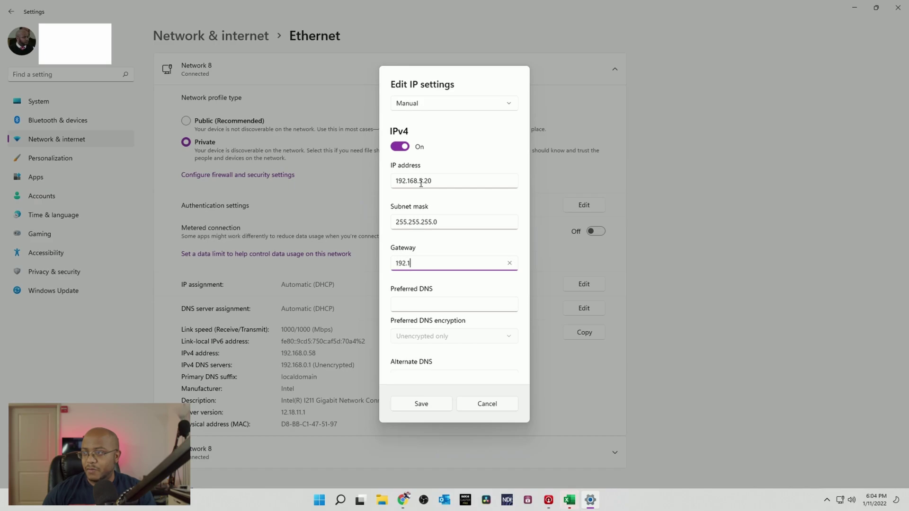
{"action": "type", "text": ".168.5.1"}
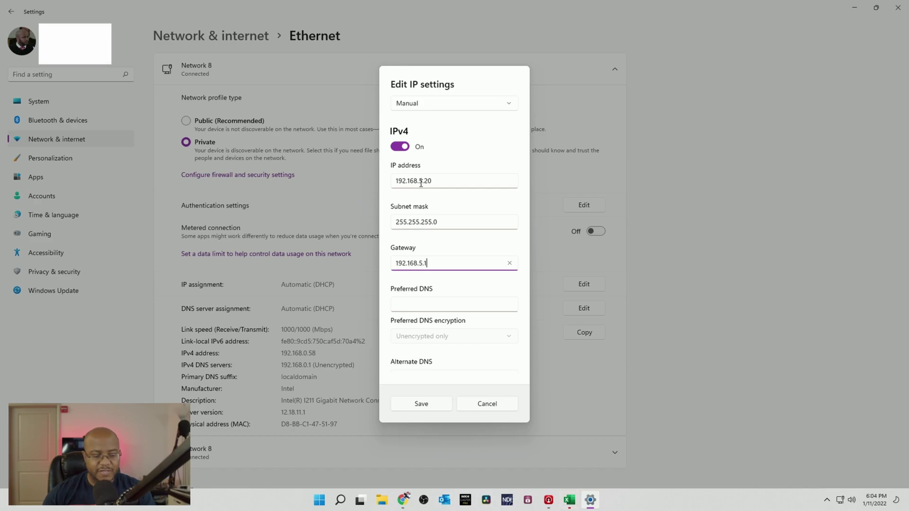
{"action": "key", "text": "Tab"}
{"action": "type", "text": "192.168.5.1"}
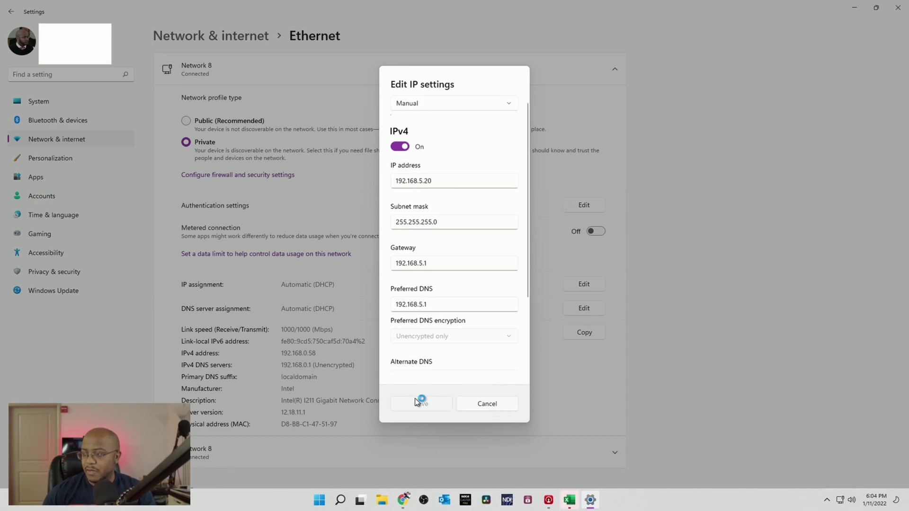
{"action": "left_click", "coordinate": [419, 402]}
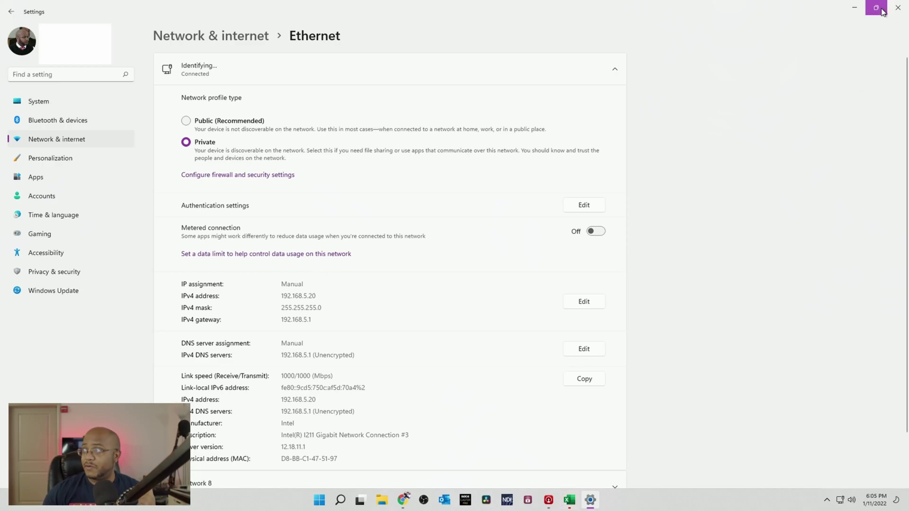
Step: Open the camera at 192.168.5.163 in a new tab and log in as admin in English
{"action": "left_click", "coordinate": [855, 7]}
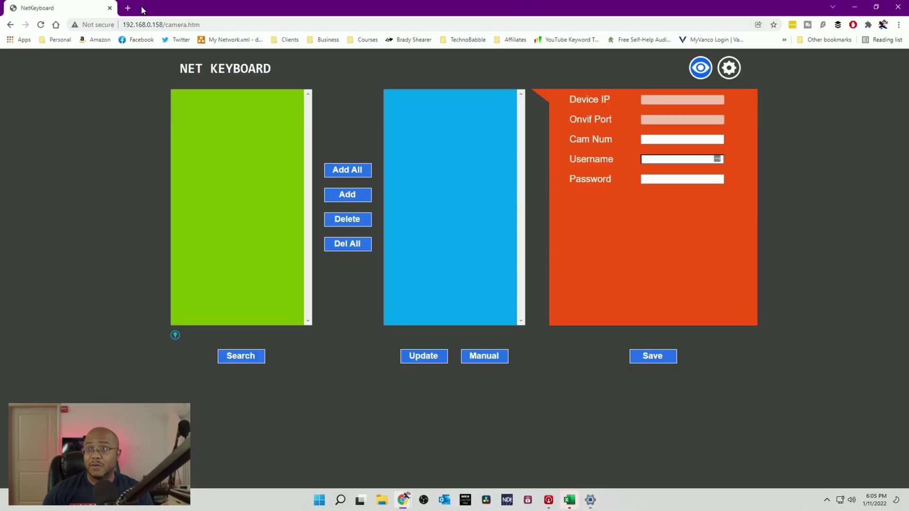
{"action": "left_click", "coordinate": [128, 8]}
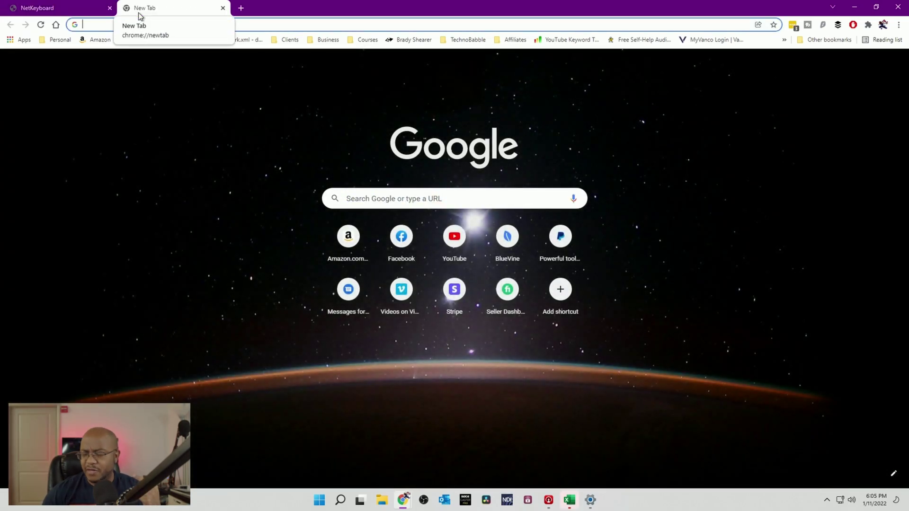
{"action": "type", "text": "192.168"}
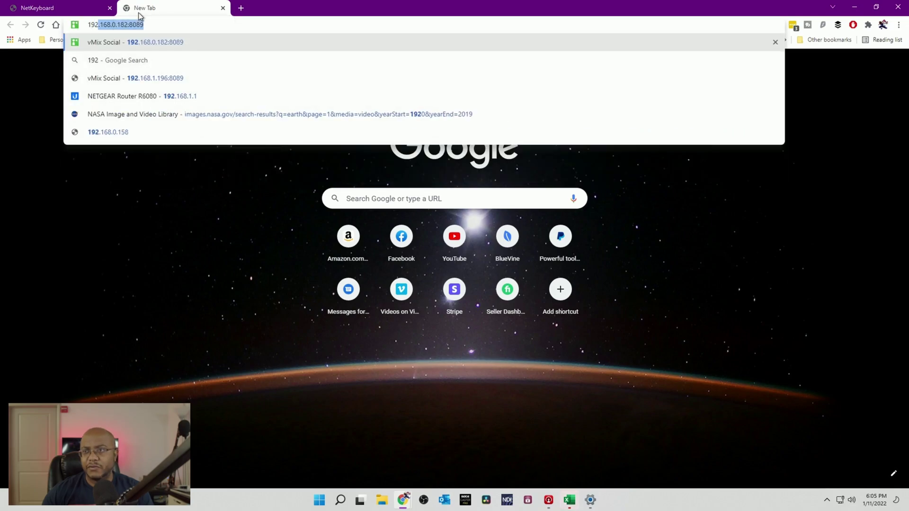
{"action": "type", "text": ".5"}
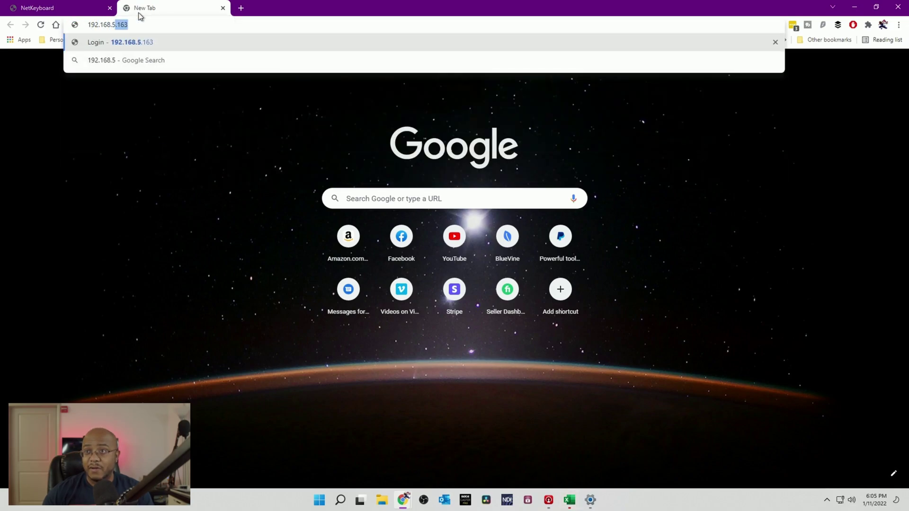
{"action": "key", "text": "Return"}
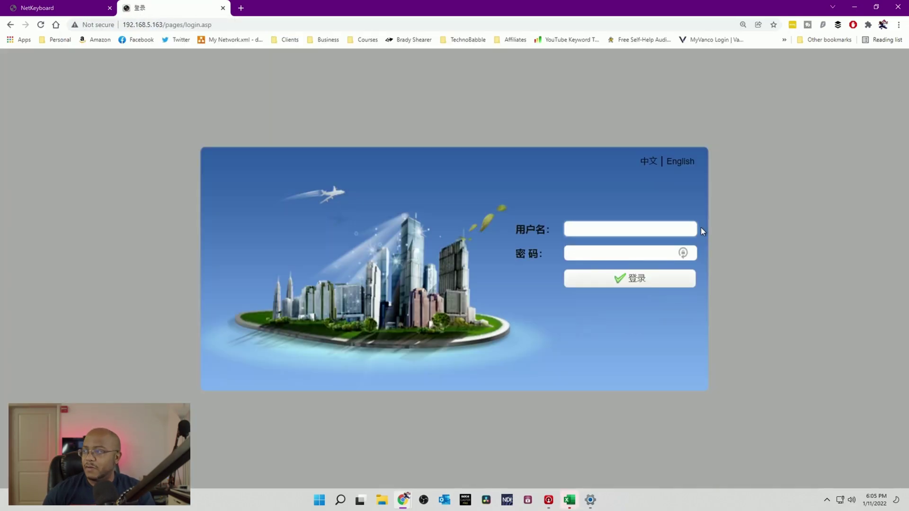
{"action": "left_click", "coordinate": [678, 161]}
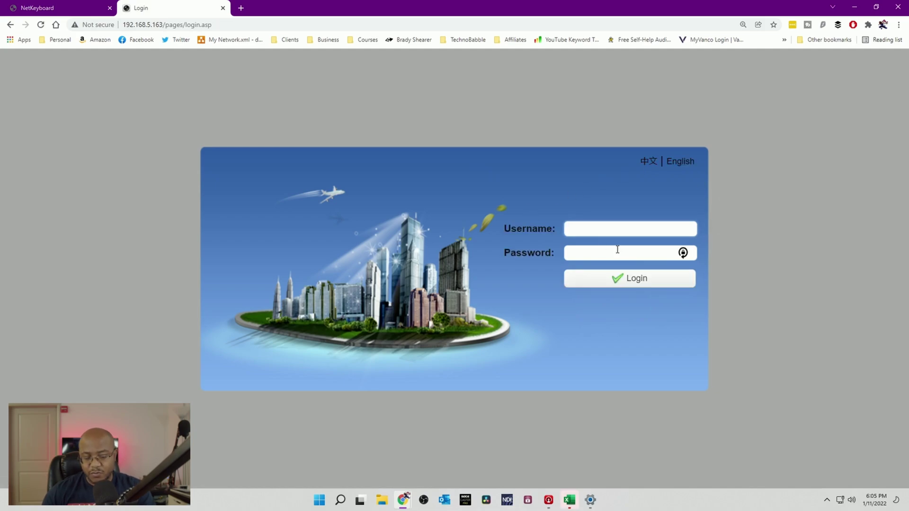
{"action": "type", "text": "admin"}
{"action": "key", "text": "Tab"}
{"action": "key", "text": "Return"}
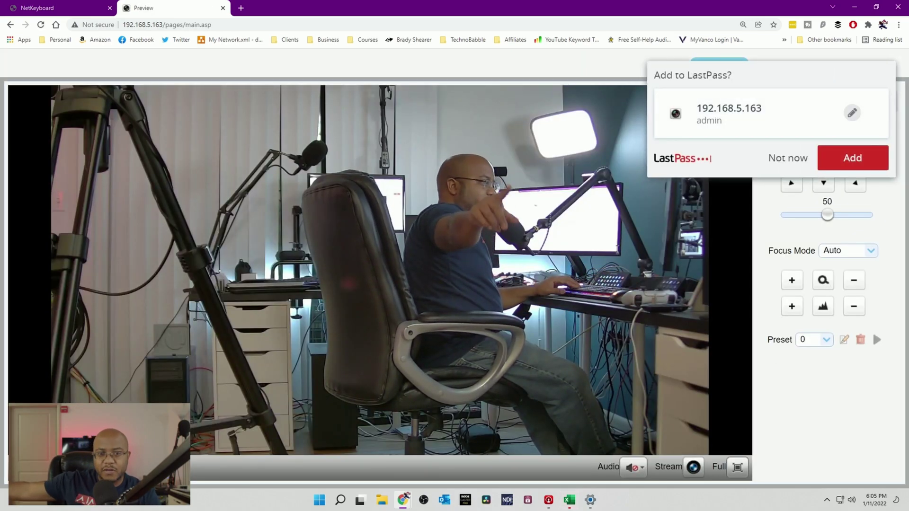
Step: Enable DHCP in the camera's Ethernet settings and save it
{"action": "left_click", "coordinate": [795, 158]}
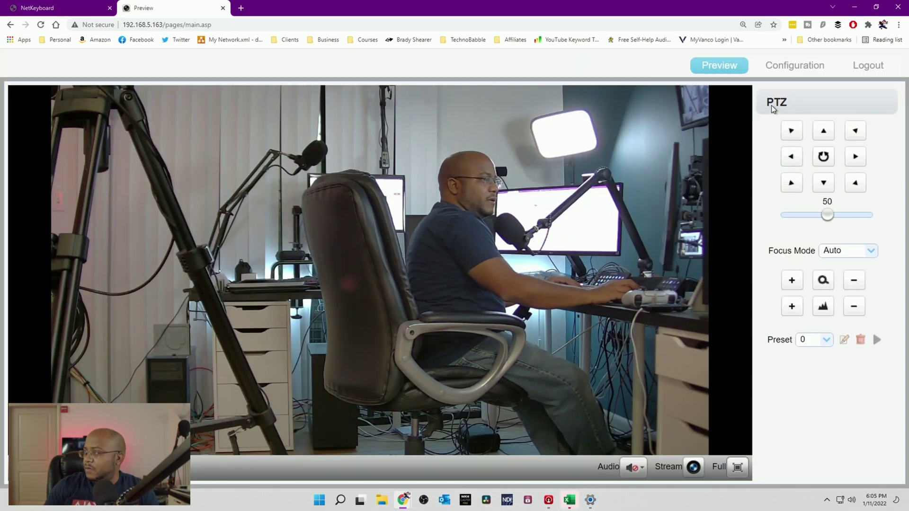
{"action": "left_click", "coordinate": [803, 69]}
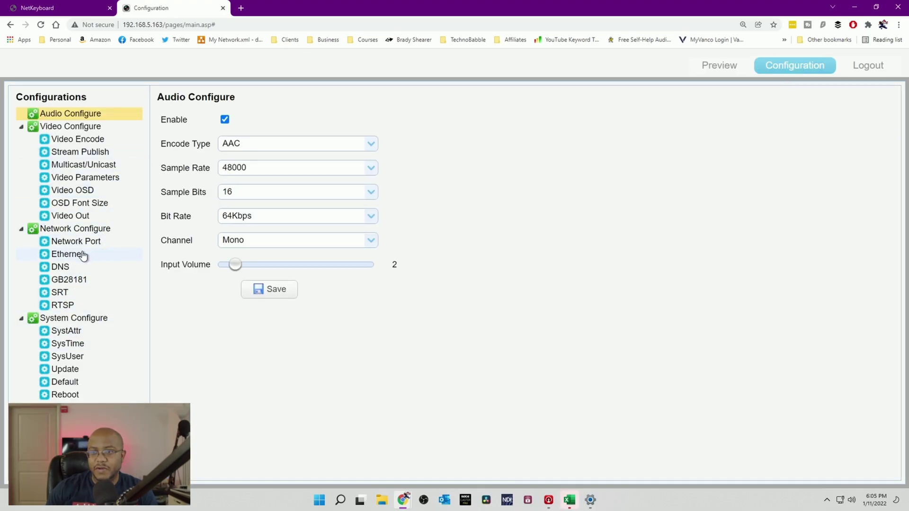
{"action": "left_click", "coordinate": [57, 254]}
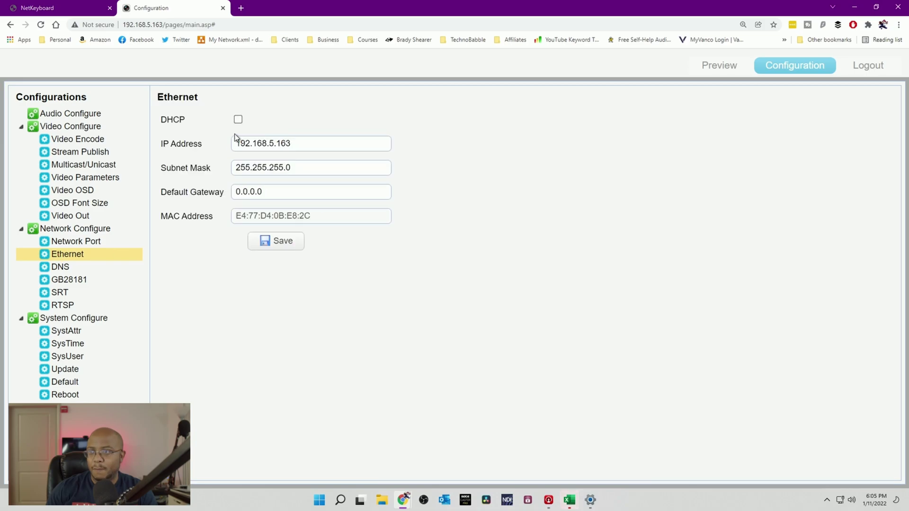
{"action": "left_click", "coordinate": [238, 120]}
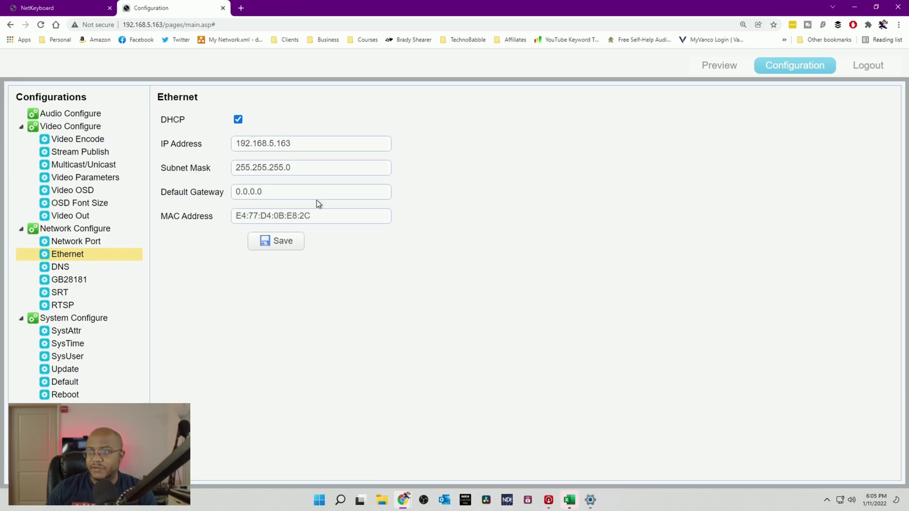
{"action": "left_click", "coordinate": [283, 242]}
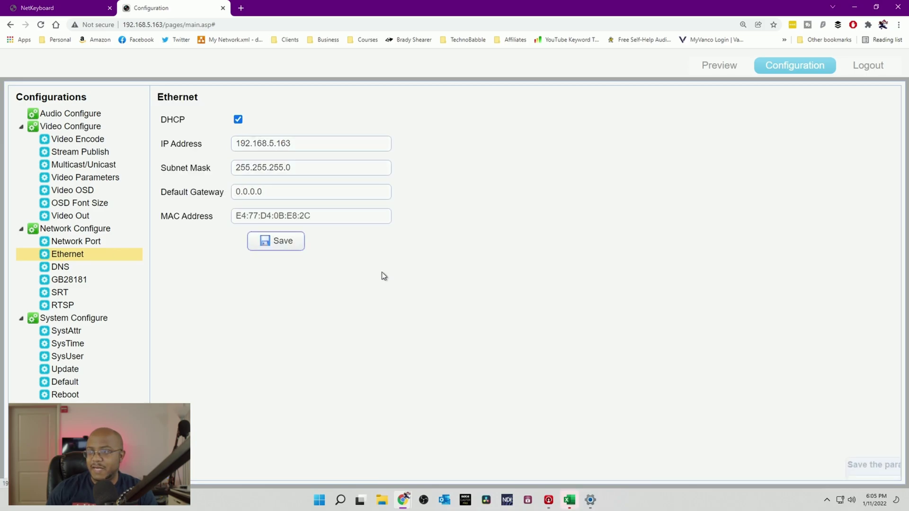
Step: Reboot the camera, confirming both prompts
{"action": "left_click", "coordinate": [62, 396]}
{"action": "left_click", "coordinate": [189, 122]}
{"action": "left_click", "coordinate": [425, 296]}
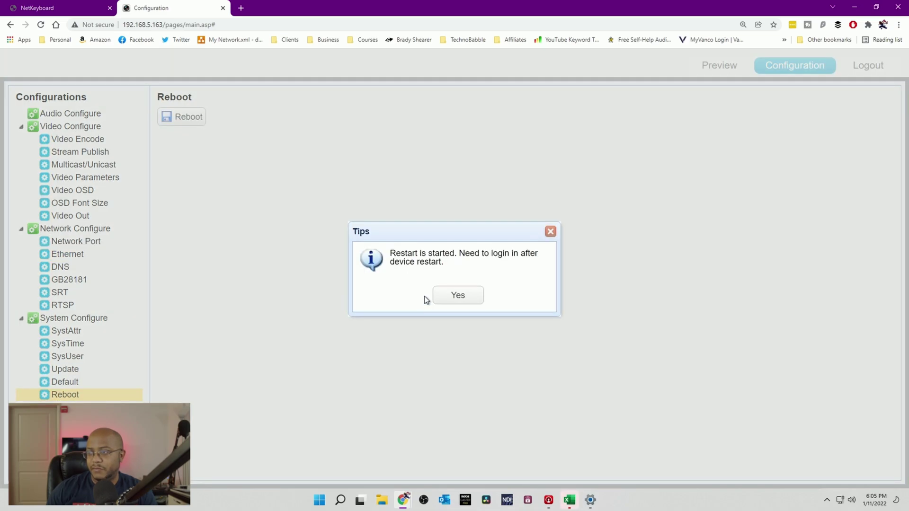
{"action": "left_click", "coordinate": [458, 296]}
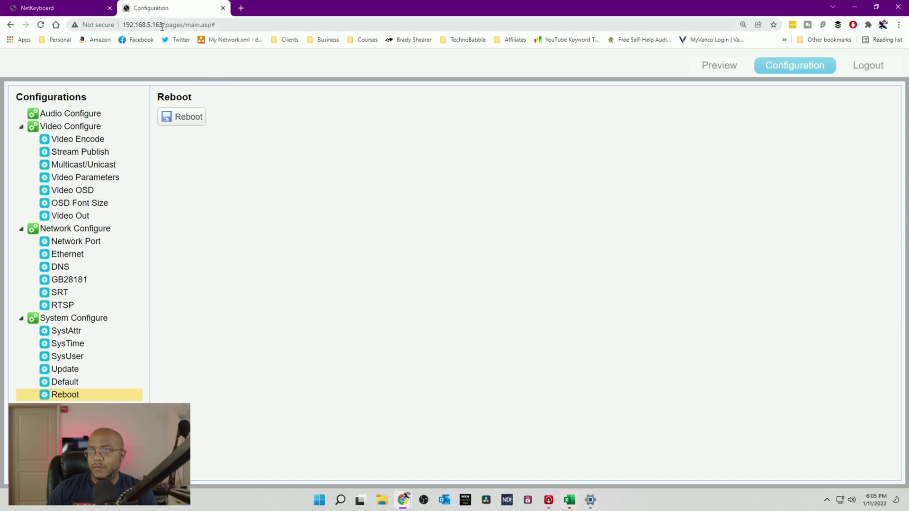
Step: Reload 192.168.5.163 and log back in, in English, with the admin username and password
{"action": "left_click_drag", "start_coordinate": [163, 25], "coordinate": [410, 37]}
{"action": "key", "text": "BackSpace"}
{"action": "key", "text": "Return"}
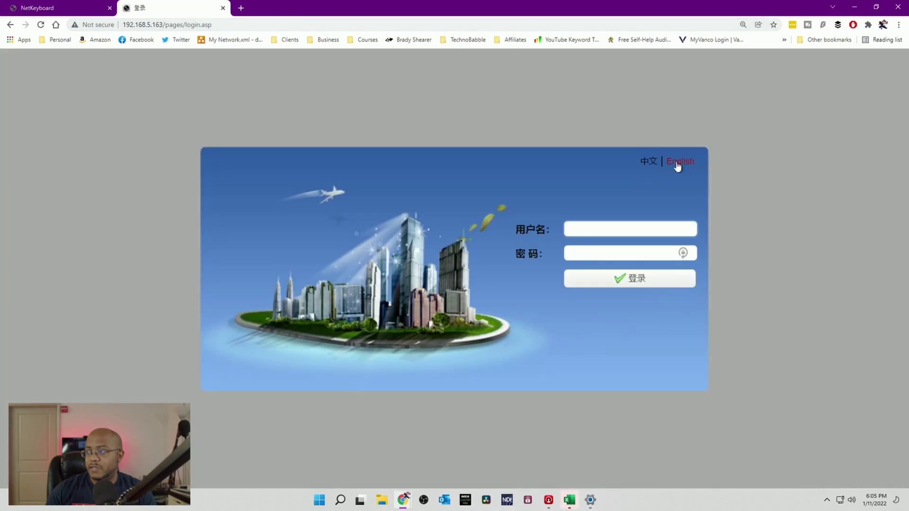
{"action": "left_click", "coordinate": [679, 164]}
{"action": "left_click", "coordinate": [618, 227]}
{"action": "type", "text": "admin"}
{"action": "key", "text": "Tab"}
{"action": "type", "text": "admin"}
{"action": "key", "text": "Return"}
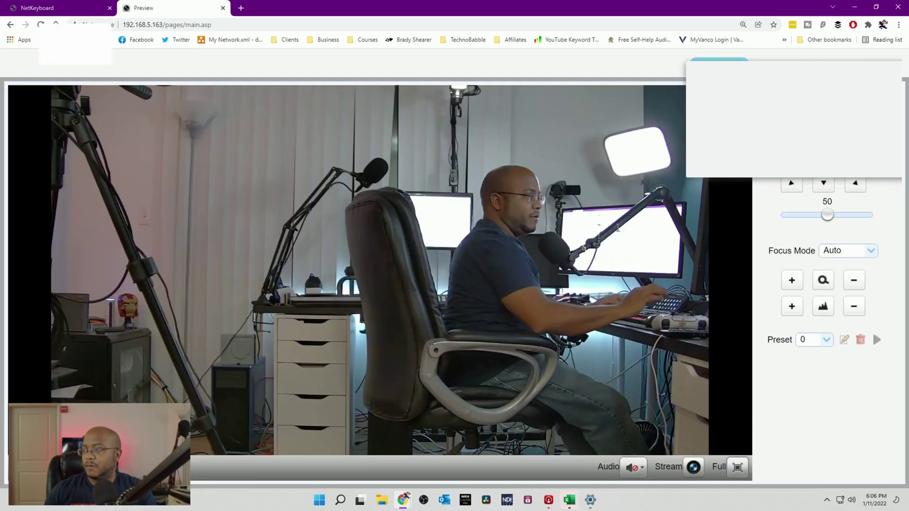
Step: Enable DHCP in this camera's Ethernet settings and save the change
{"action": "left_click", "coordinate": [791, 157]}
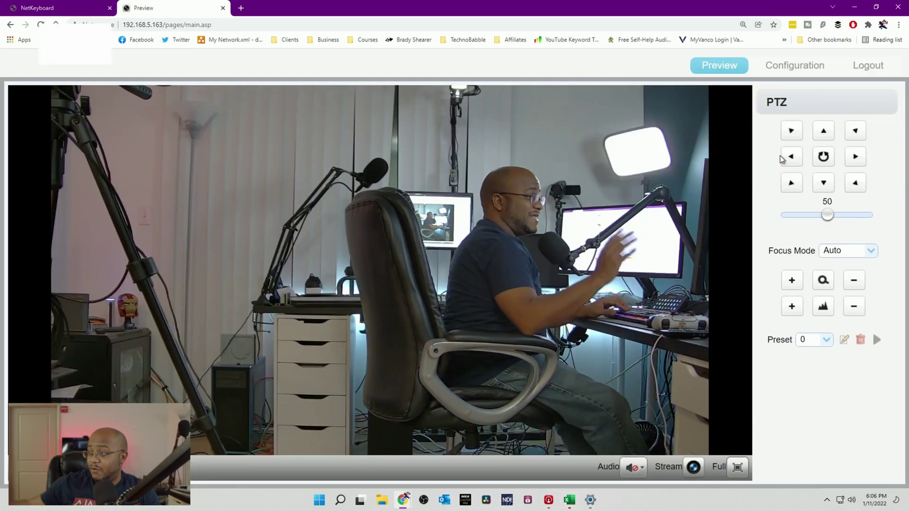
{"action": "left_click", "coordinate": [803, 67]}
{"action": "left_click", "coordinate": [120, 255]}
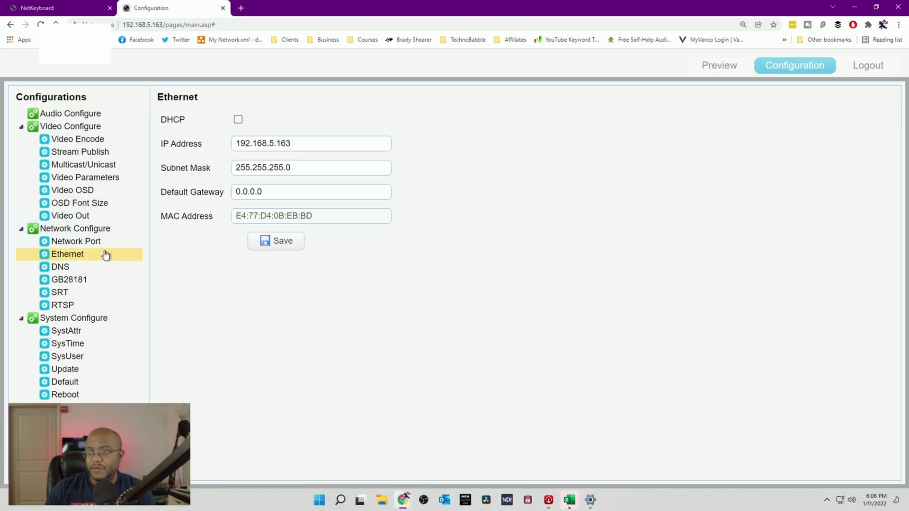
{"action": "left_click", "coordinate": [238, 120]}
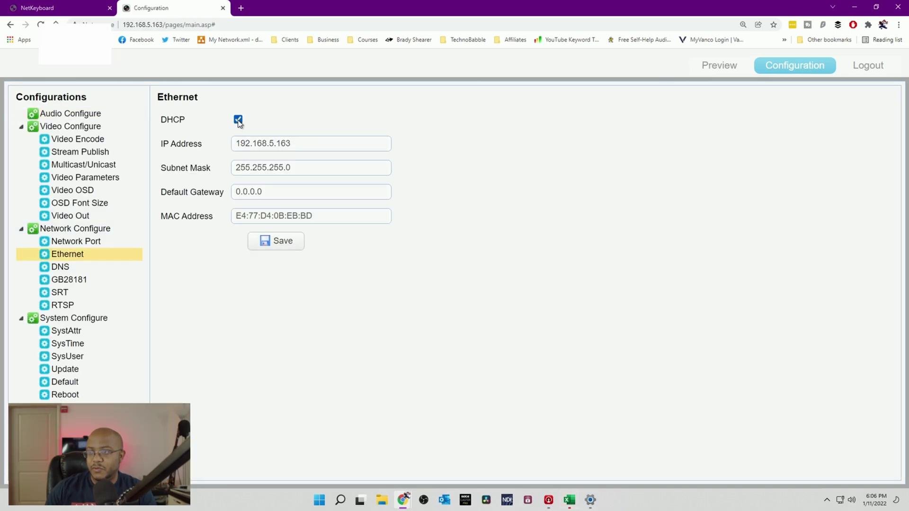
{"action": "left_click", "coordinate": [278, 243]}
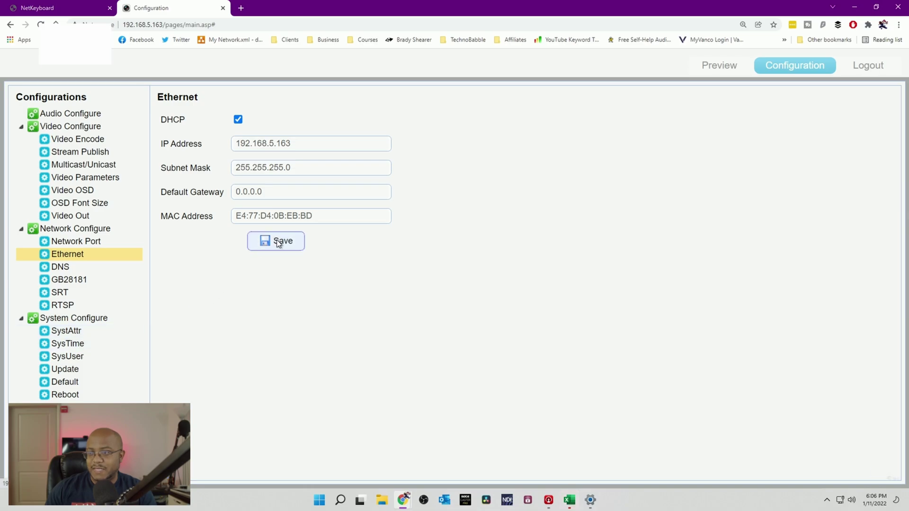
Step: Reboot this camera, confirming both prompts
{"action": "left_click", "coordinate": [62, 397]}
{"action": "left_click", "coordinate": [179, 126]}
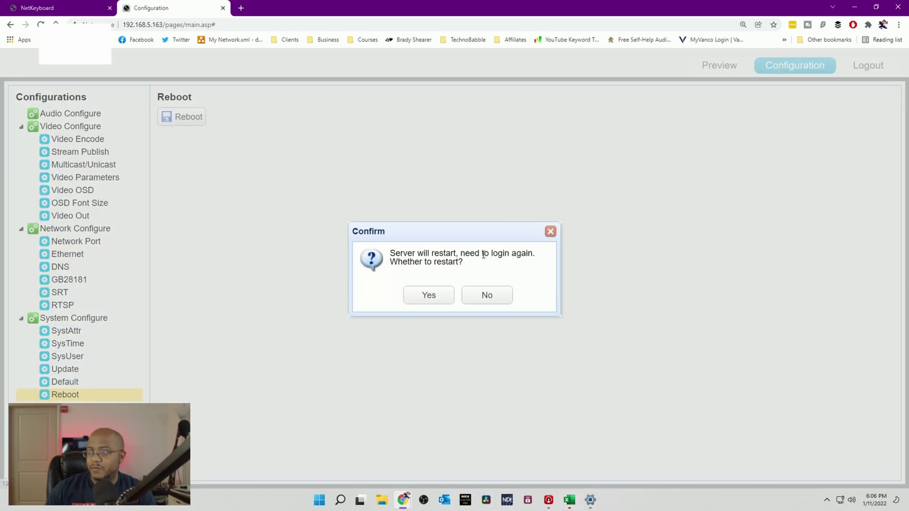
{"action": "left_click", "coordinate": [434, 297]}
{"action": "left_click", "coordinate": [454, 293]}
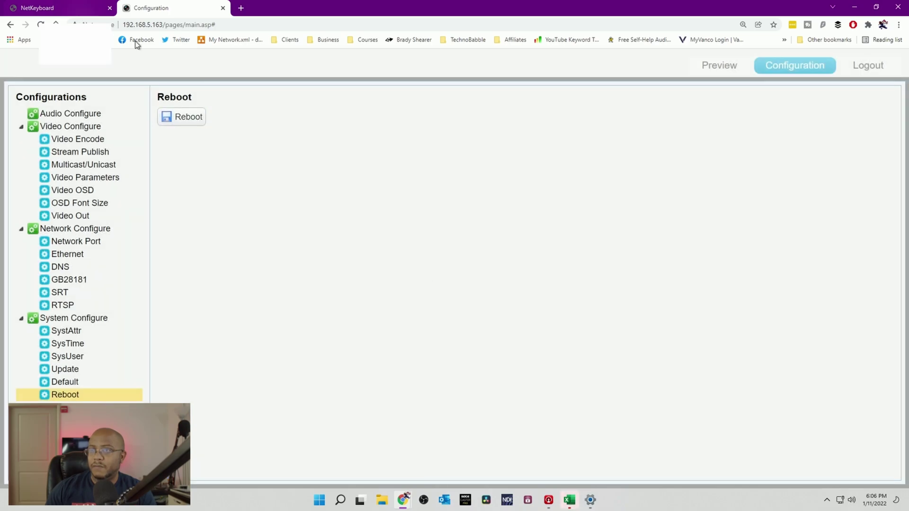
Step: Set the PC's Ethernet IP assignment back to Automatic (DHCP), save, and close Settings
{"action": "left_click", "coordinate": [590, 500]}
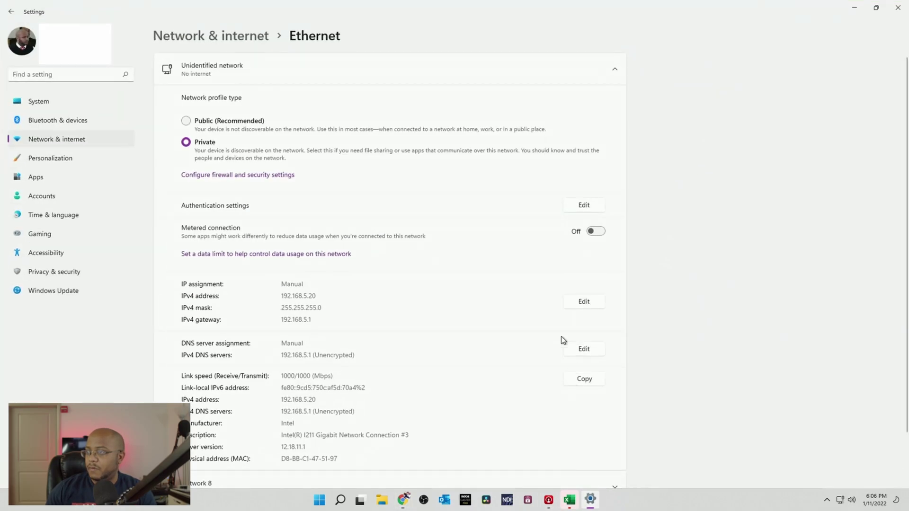
{"action": "left_click", "coordinate": [595, 303]}
{"action": "left_click", "coordinate": [418, 112]}
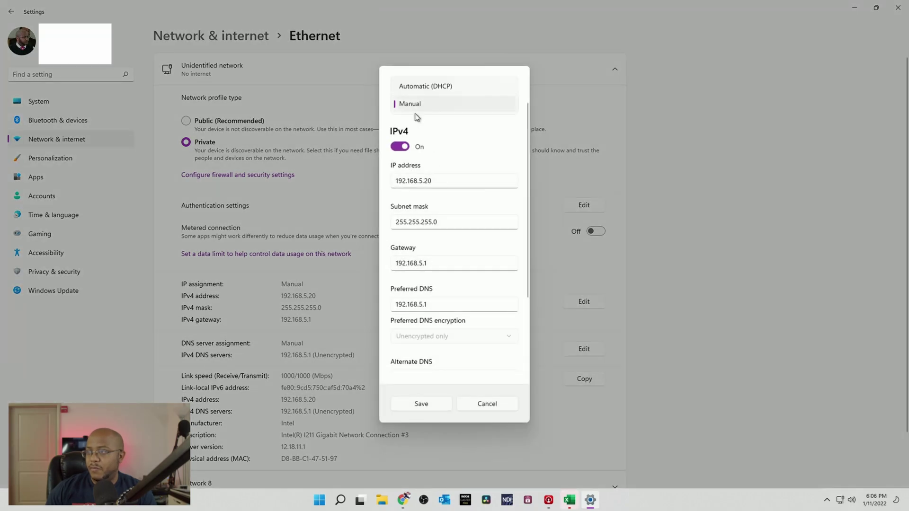
{"action": "left_click", "coordinate": [422, 87]}
{"action": "left_click", "coordinate": [421, 278]}
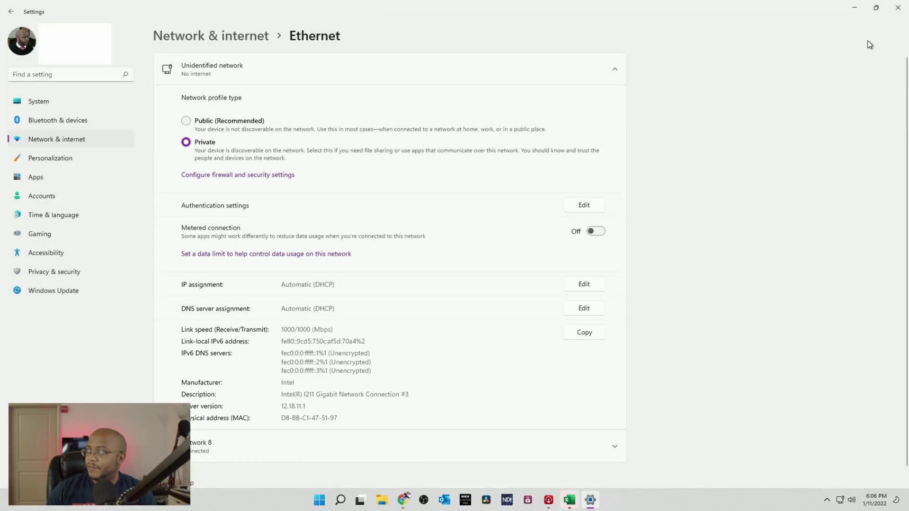
{"action": "left_click", "coordinate": [898, 7]}
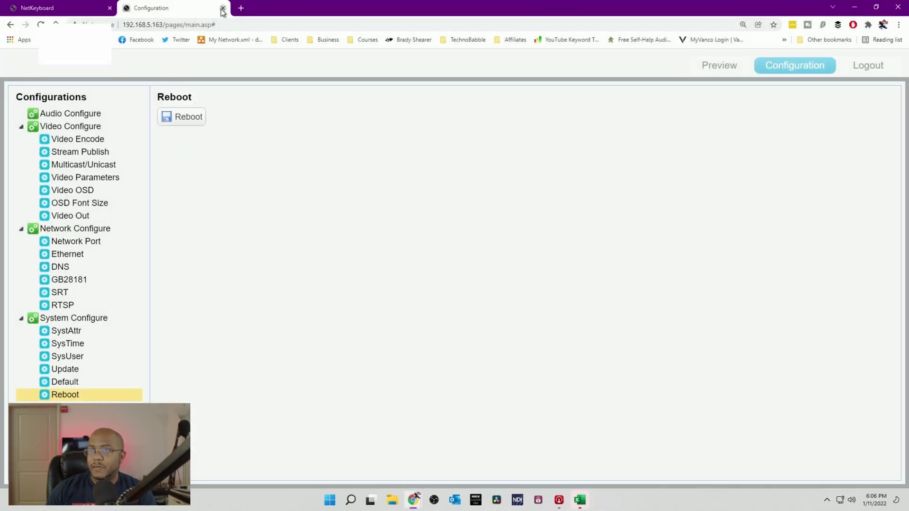
Step: Close the camera's Configuration tab to return to the NET KEYBOARD page
{"action": "left_click", "coordinate": [223, 8]}
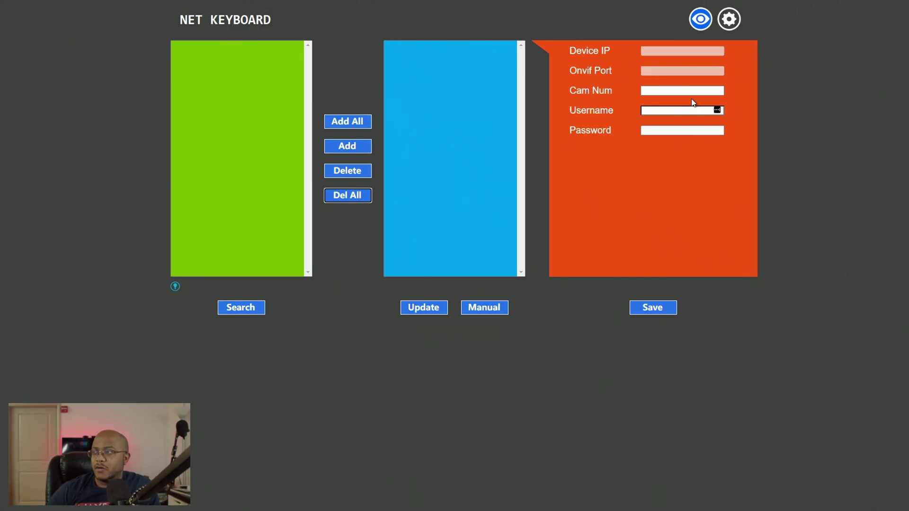
Step: Start a manual camera entry with Device IP 192.168.0.213, Onvif port 2000 and the admin username
{"action": "left_click", "coordinate": [483, 312]}
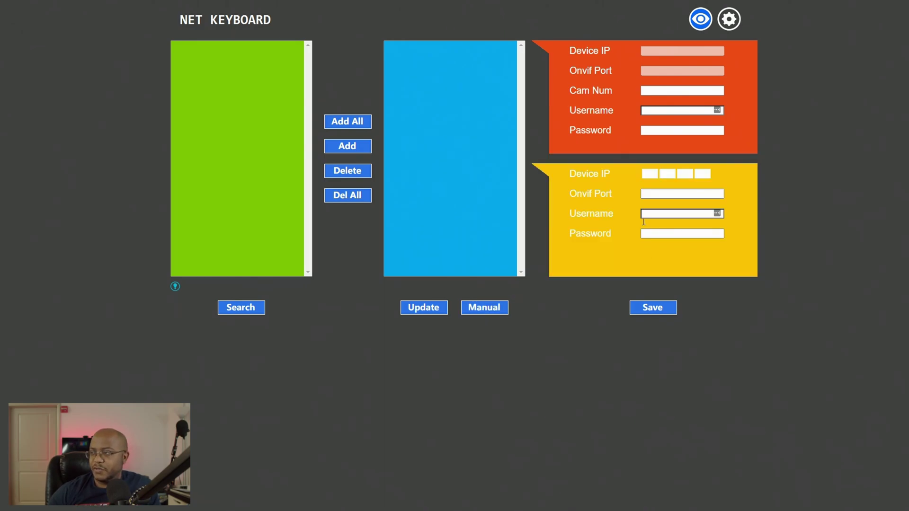
{"action": "left_click", "coordinate": [645, 173]}
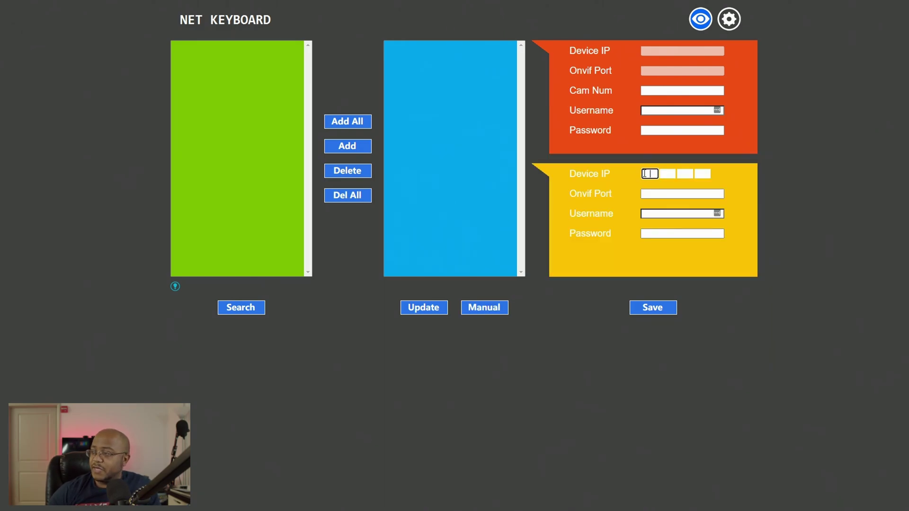
{"action": "type", "text": "1921680"}
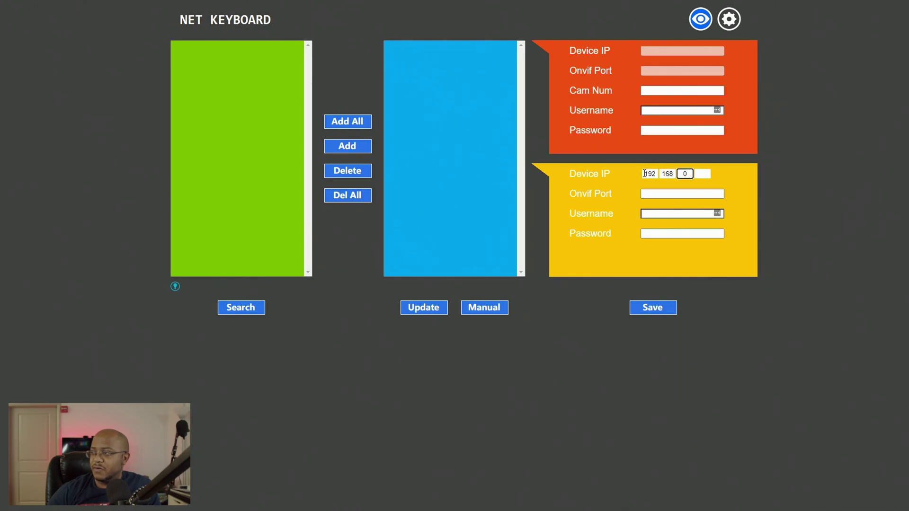
{"action": "type", "text": ".213"}
{"action": "key", "text": "Tab"}
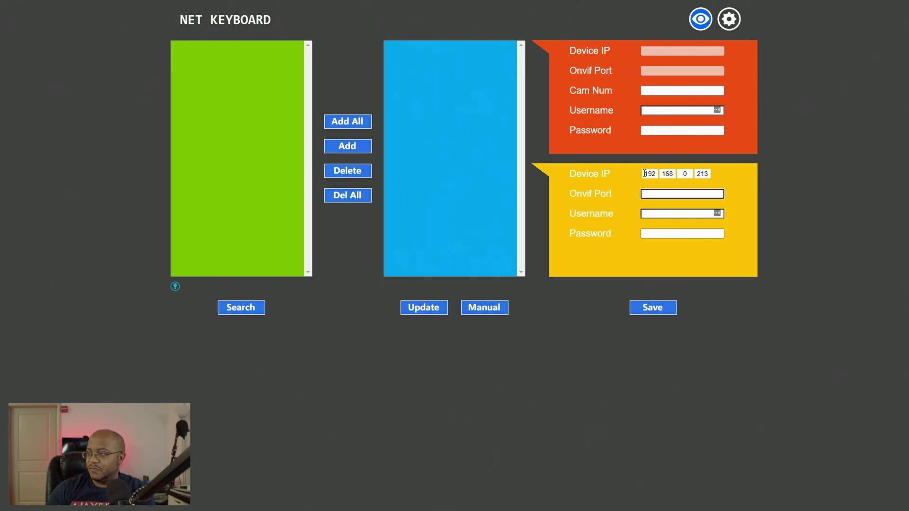
{"action": "key", "text": "Tab"}
{"action": "type", "text": "admin"}
{"action": "key", "text": "Tab"}
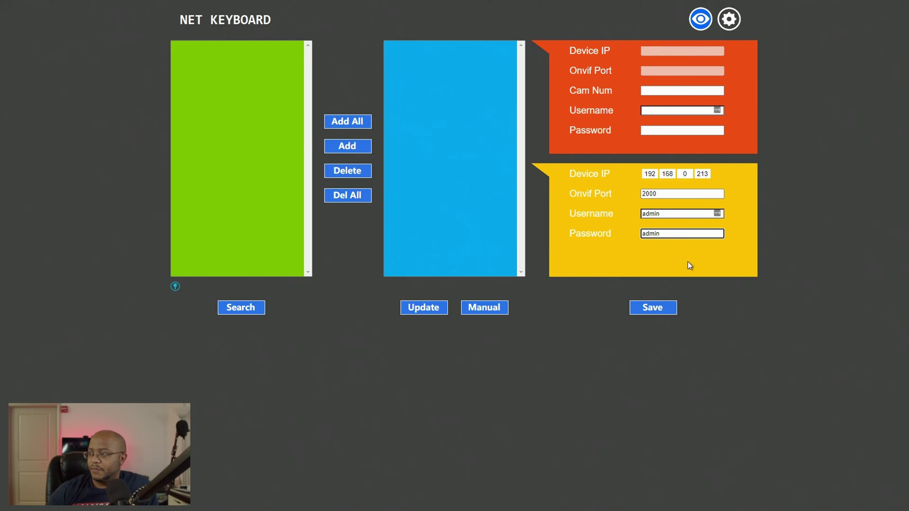
Step: Save camera 192.168.0.213:2000 into the device list and set its Cam Num to 1
{"action": "left_click", "coordinate": [653, 307]}
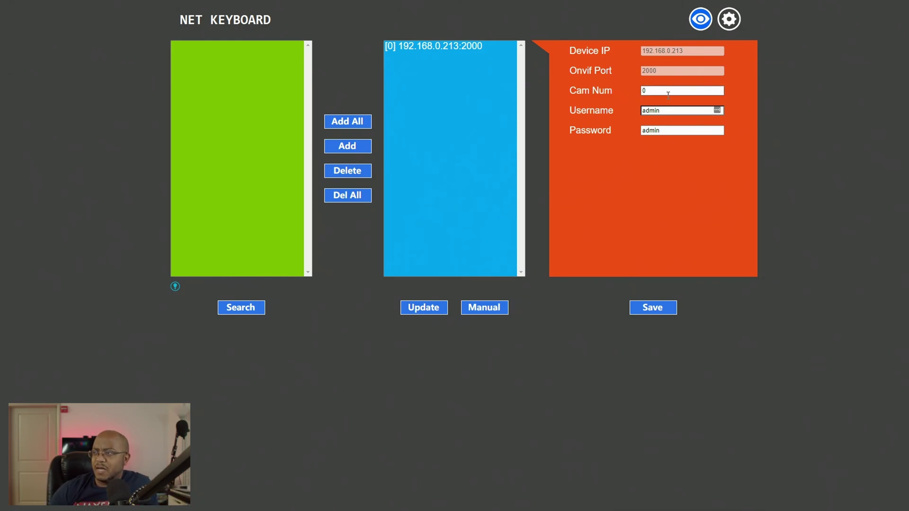
{"action": "double_click", "coordinate": [654, 91]}
{"action": "type", "text": "1"}
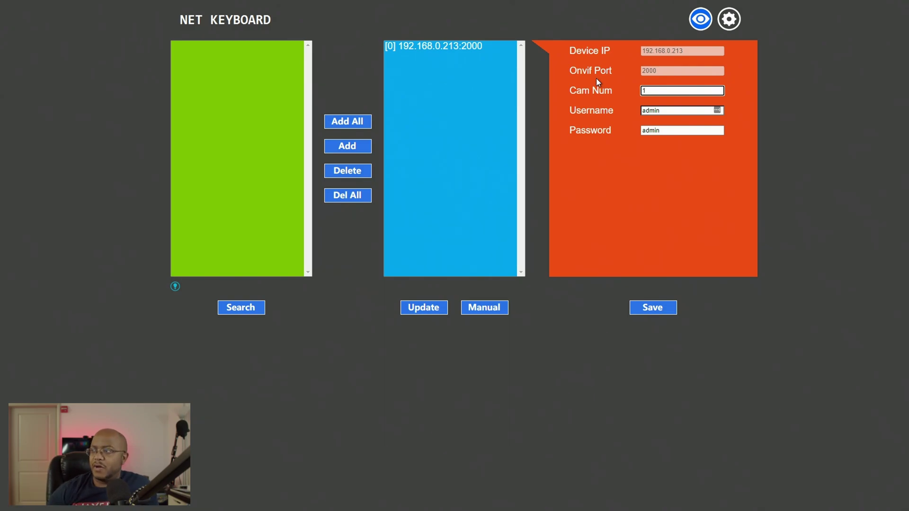
{"action": "left_click", "coordinate": [649, 308]}
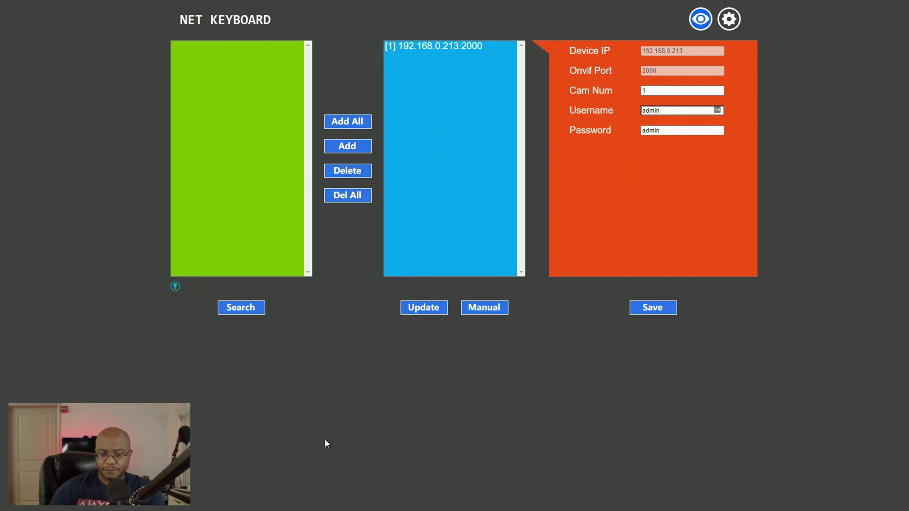
Step: Switch back to the NET KEYBOARD controller page to reload it
{"action": "key", "text": "alt+Tab"}
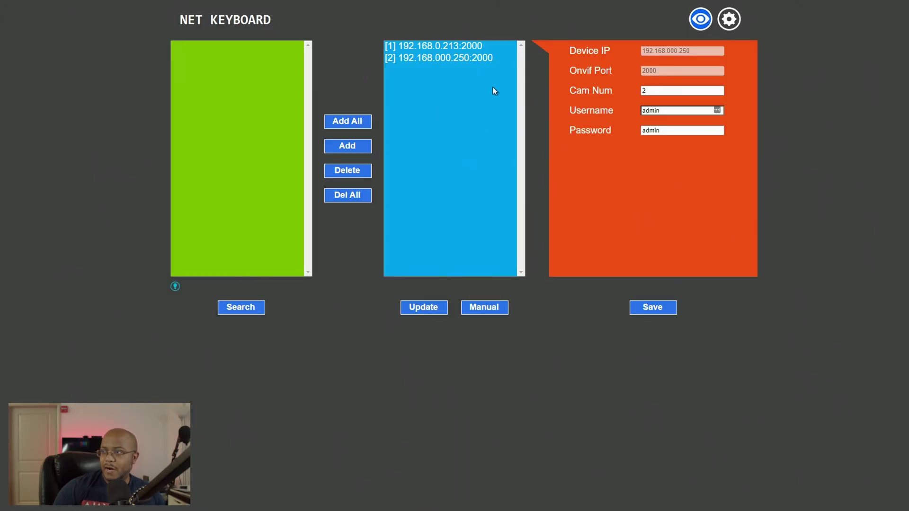
Step: Select entry [2], camera 192.168.000.250:2000, in the blue device list
{"action": "left_click", "coordinate": [428, 60]}
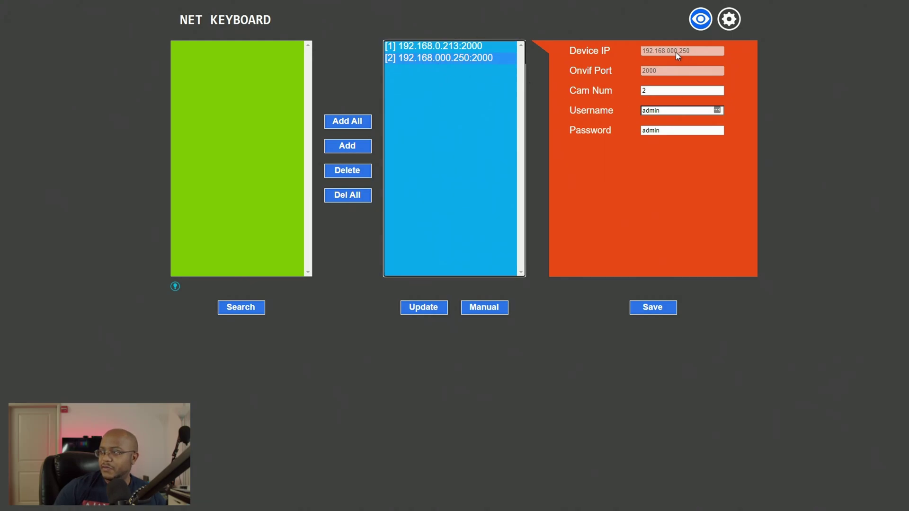